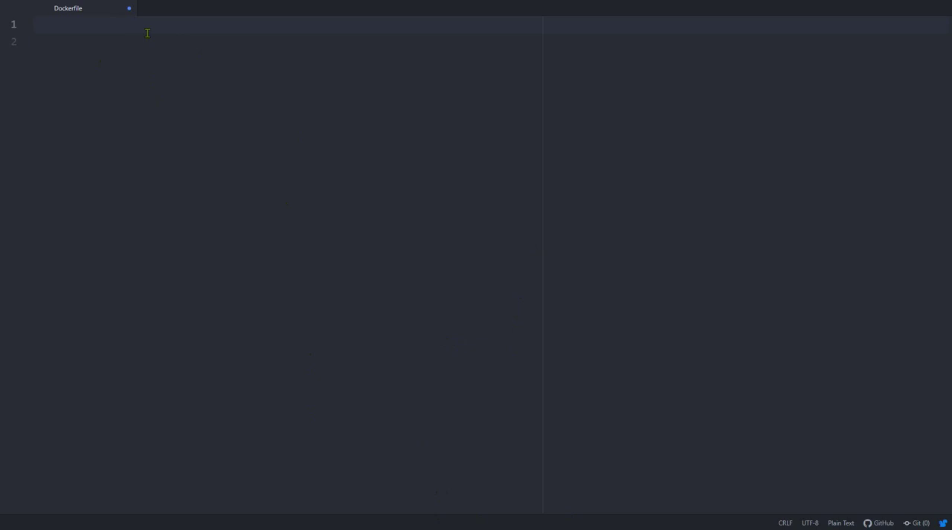
{"action": "type", "text": "FROM ubuntu"}
{"action": "type", "text": ":last"}
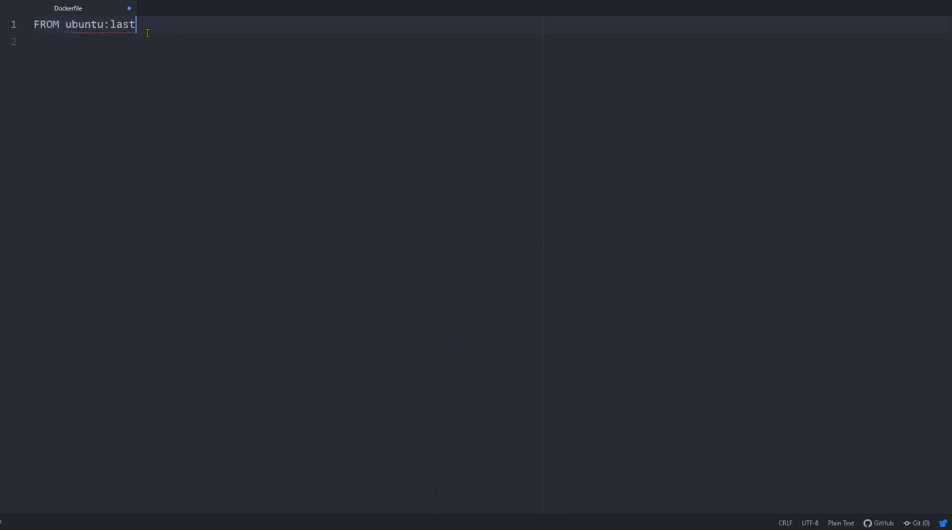
Step: Write FROM ubuntu:latest, RUN apt-get update -y, RUN apt-get install nginx -y and EXPOSE 80 as separate lines
{"action": "key", "text": "BackSpace"}
{"action": "key", "text": "BackSpace"}
{"action": "type", "text": "test"}
{"action": "key", "text": "Return"}
{"action": "type", "text": "RUN "}
{"action": "type", "text": "apt="}
{"action": "key", "text": "BackSpace"}
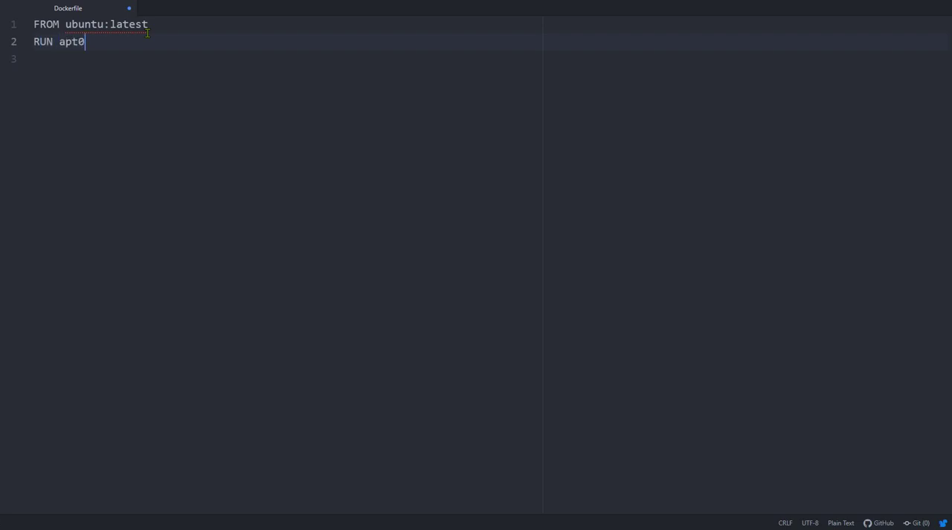
{"action": "type", "text": "-get update -"}
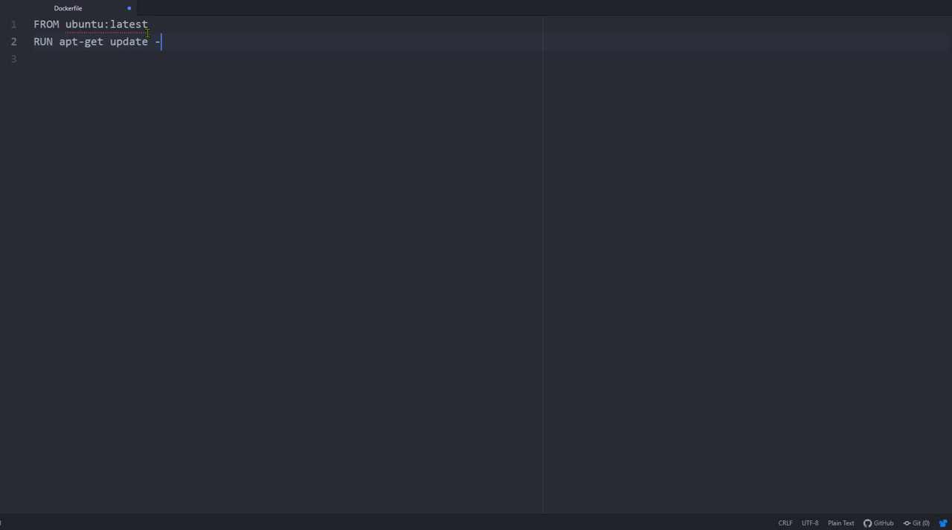
{"action": "type", "text": "y"}
{"action": "type", "text": " &&"}
{"action": "type", "text": " ap"}
{"action": "key", "text": "BackSpace"}
{"action": "key", "text": "BackSpace"}
{"action": "key", "text": "BackSpace"}
{"action": "key", "text": "BackSpace"}
{"action": "key", "text": "BackSpace"}
{"action": "key", "text": "BackSpace"}
{"action": "key", "text": "Return"}
{"action": "type", "text": "RUN "}
{"action": "type", "text": "apt-g l"}
{"action": "key", "text": "BackSpace"}
{"action": "key", "text": "BackSpace"}
{"action": "type", "text": "et isn"}
{"action": "key", "text": "BackSpace"}
{"action": "key", "text": "BackSpace"}
{"action": "key", "text": "BackSpace"}
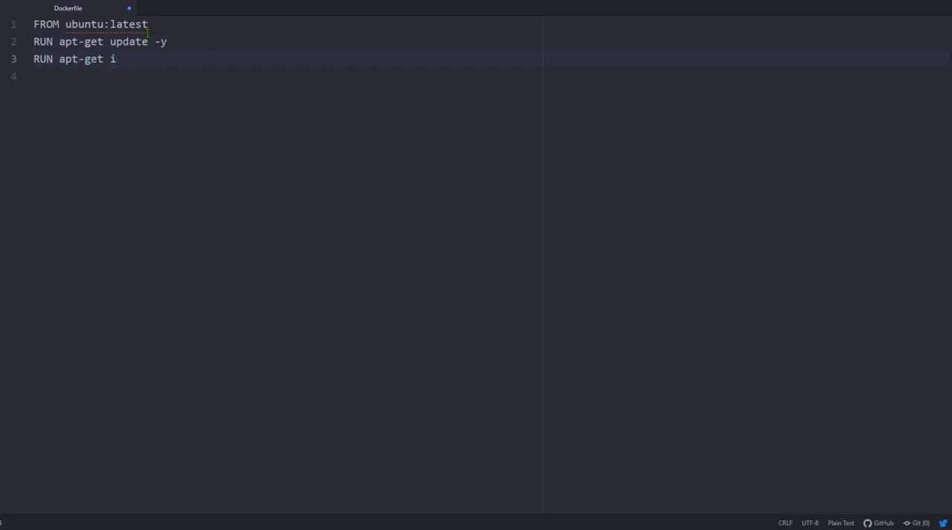
{"action": "type", "text": "install nginx "}
{"action": "type", "text": "-y"}
{"action": "key", "text": "Return"}
{"action": "type", "text": "exp"}
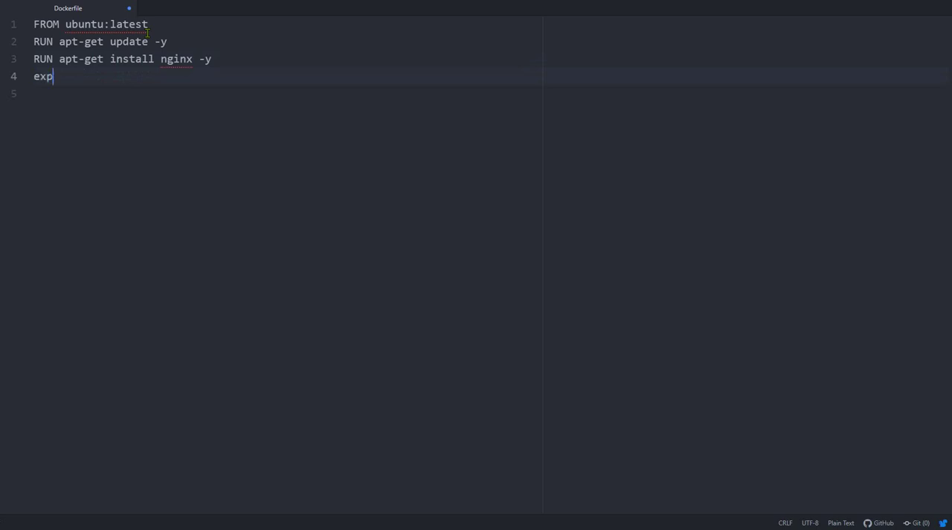
{"action": "key", "text": "BackSpace"}
{"action": "key", "text": "BackSpace"}
{"action": "key", "text": "BackSpace"}
{"action": "type", "text": "EXPOSE"}
{"action": "type", "text": "80"}
Step: Append && apt-get install vim -y to the apt-get update line
{"action": "key", "text": "Up"}
{"action": "key", "text": "Up"}
{"action": "key", "text": "Down"}
{"action": "key", "text": "Down"}
{"action": "key", "text": "Up"}
{"action": "key", "text": "ctrl+Right"}
{"action": "key", "text": "End"}
{"action": "key", "text": "Return"}
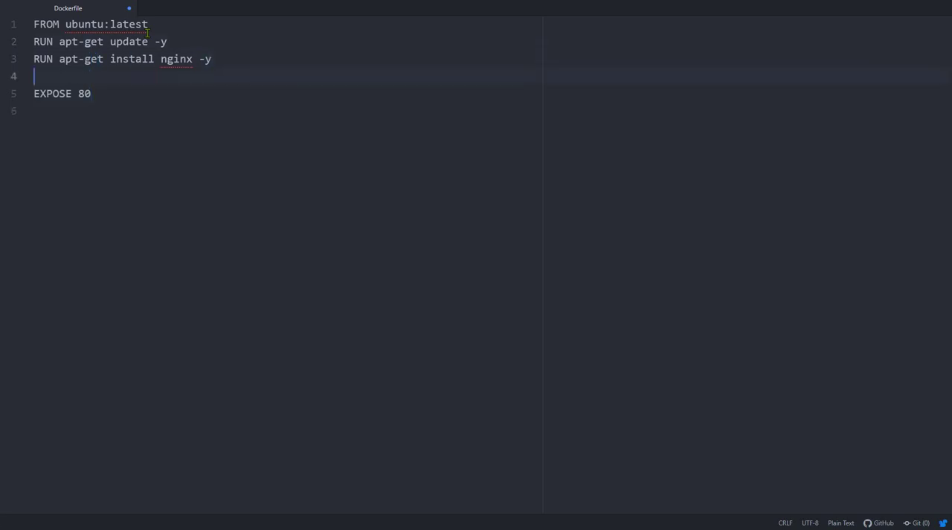
{"action": "key", "text": "BackSpace"}
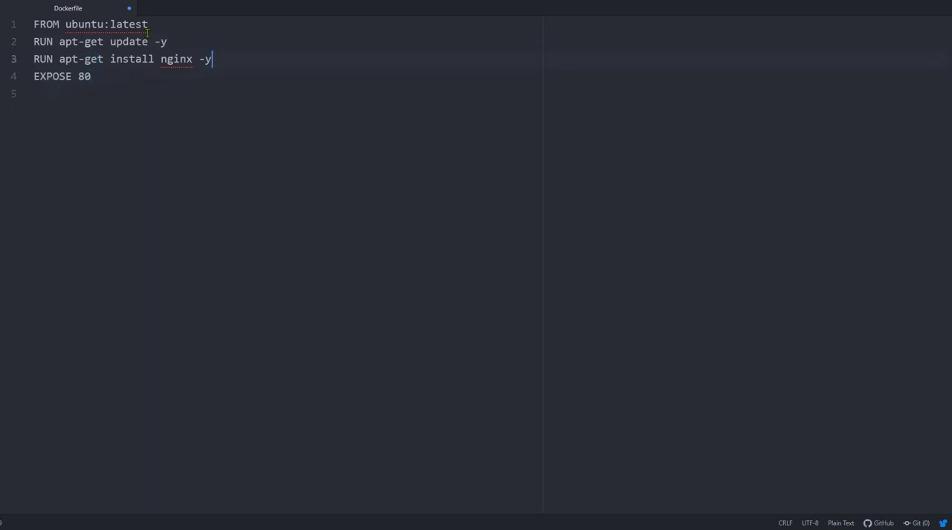
{"action": "key", "text": "Up"}
{"action": "type", "text": "&&"}
{"action": "type", "text": " apt-get install vim"}
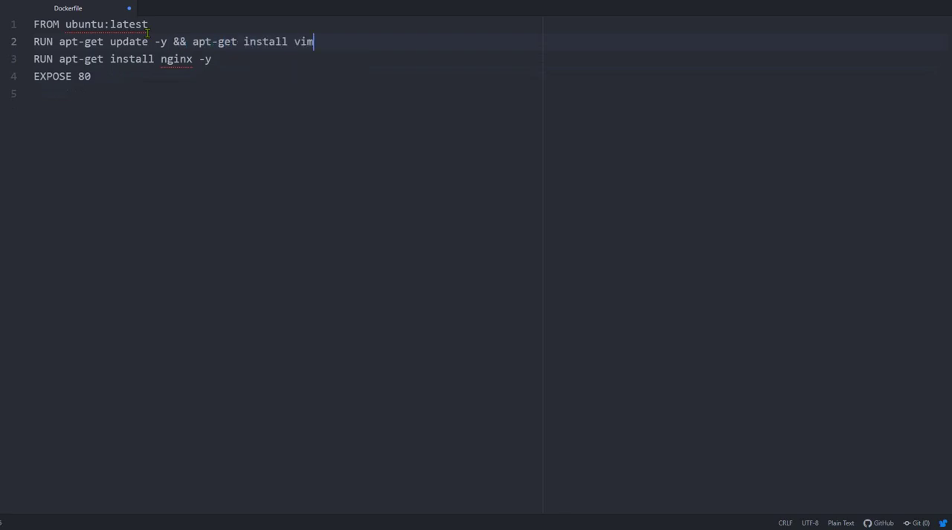
{"action": "type", "text": " -=y"}
{"action": "key", "text": "BackSpace"}
{"action": "type", "text": "y"}
Step: Insert an empty line after the nginx install line, just before EXPOSE 80
{"action": "left_click", "coordinate": [135, 87]}
{"action": "left_click", "coordinate": [266, 66]}
{"action": "key", "text": "Return"}
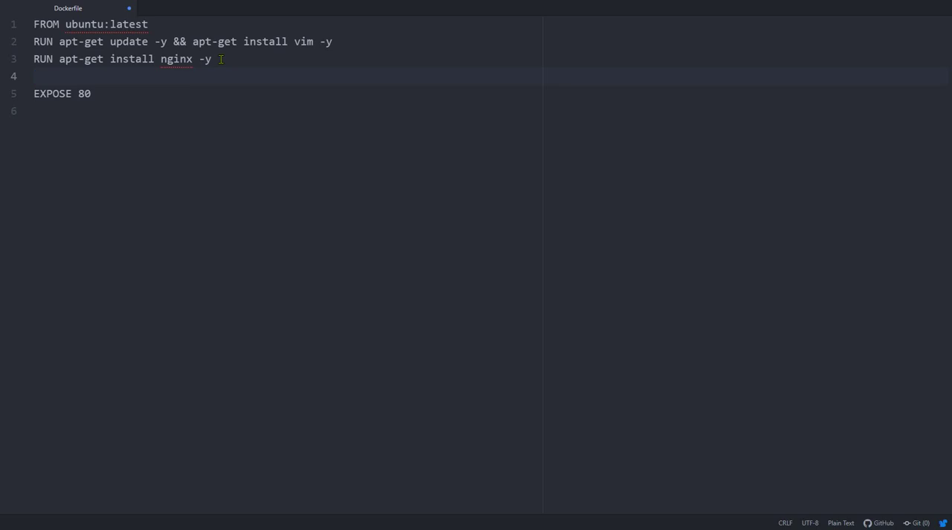
{"action": "type", "text": "CMD"}
{"action": "type", "text": " [\"ng"}
{"action": "type", "text": "inx"}
{"action": "type", "text": "\" , "}
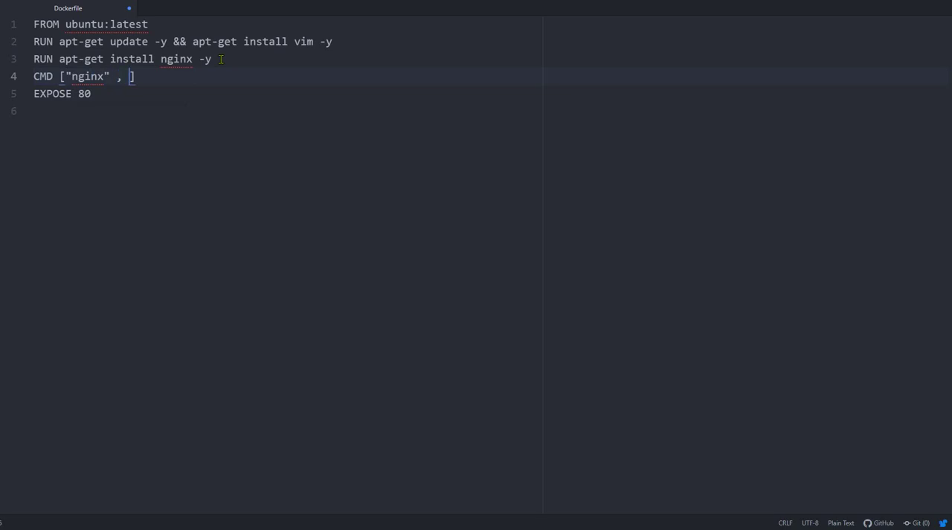
{"action": "type", "text": "\"-g"}
{"action": "type", "text": "\" ,"}
{"action": "type", "text": " \"dae"}
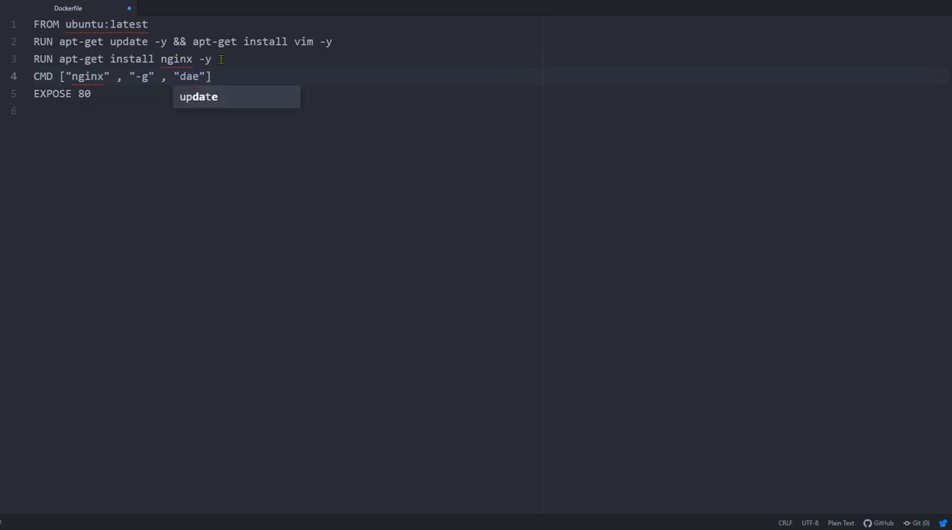
{"action": "type", "text": "mon off"}
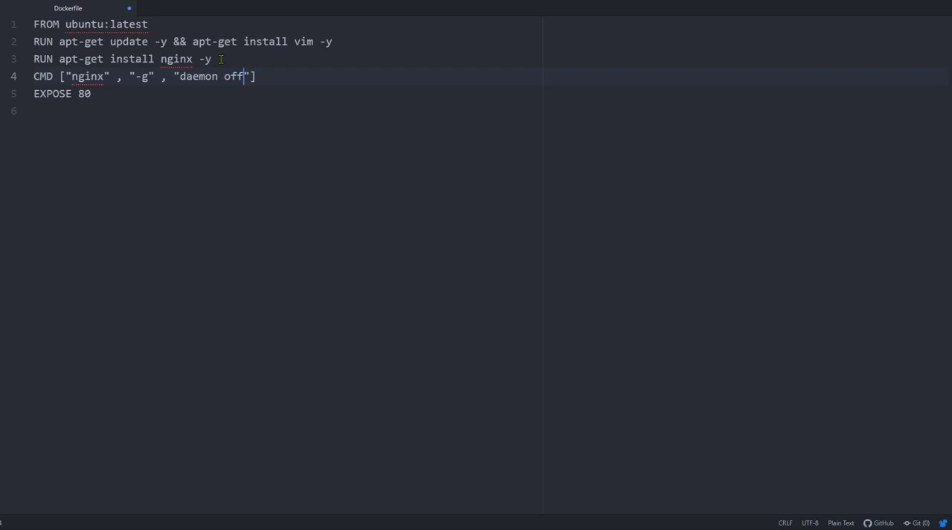
{"action": "type", "text": ";"}
Step: Highlight the CMD, nginx install, FROM/update and EXPOSE 80 lines to walk through the Dockerfile
{"action": "left_click_drag", "start_coordinate": [264, 76], "coordinate": [35, 76]}
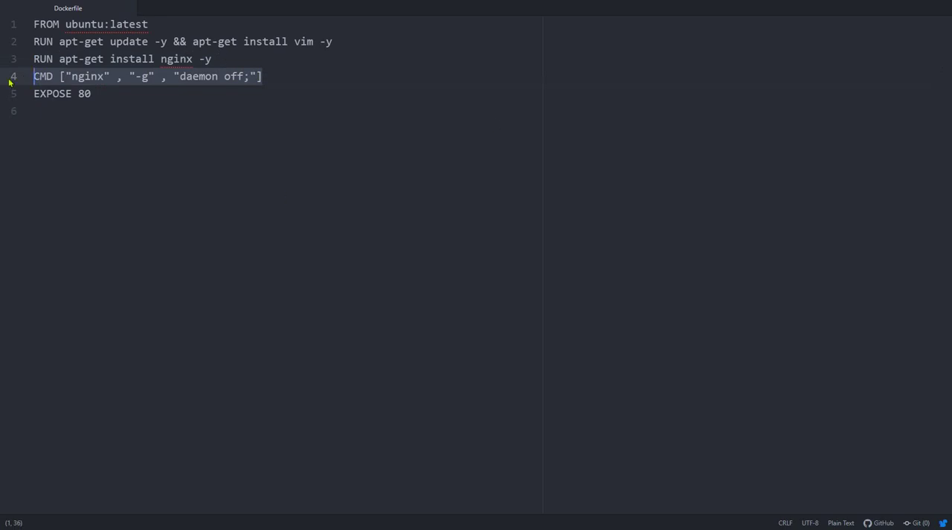
{"action": "left_click_drag", "start_coordinate": [216, 59], "coordinate": [34, 58]}
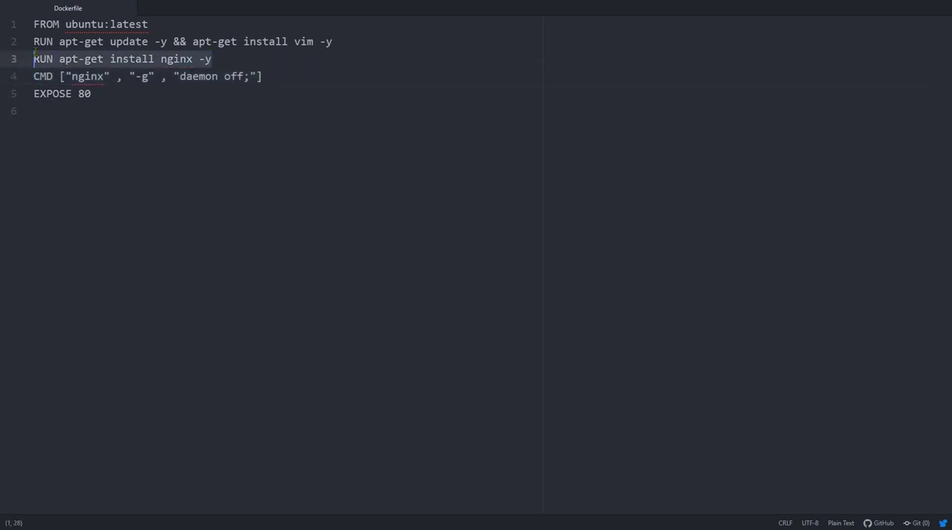
{"action": "left_click_drag", "start_coordinate": [335, 42], "coordinate": [33, 26]}
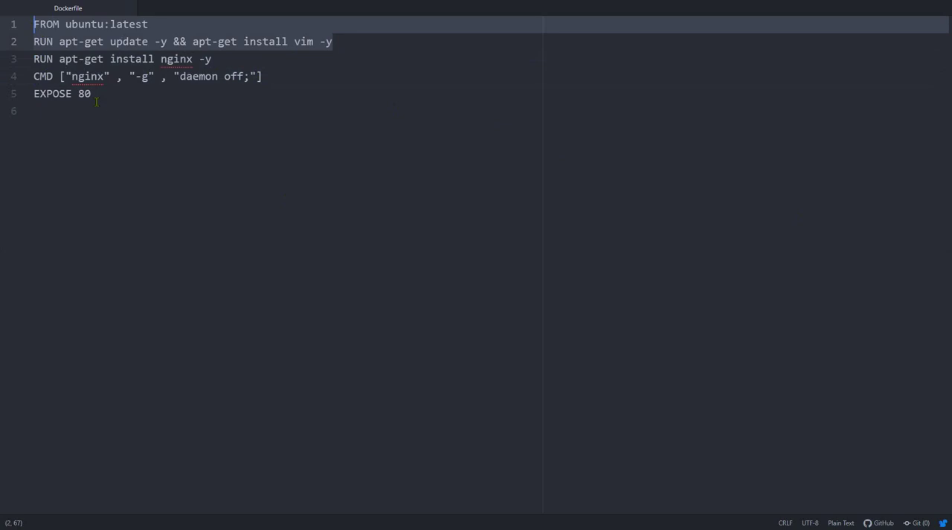
{"action": "key", "text": "ctrl+a"}
{"action": "left_click", "coordinate": [171, 112]}
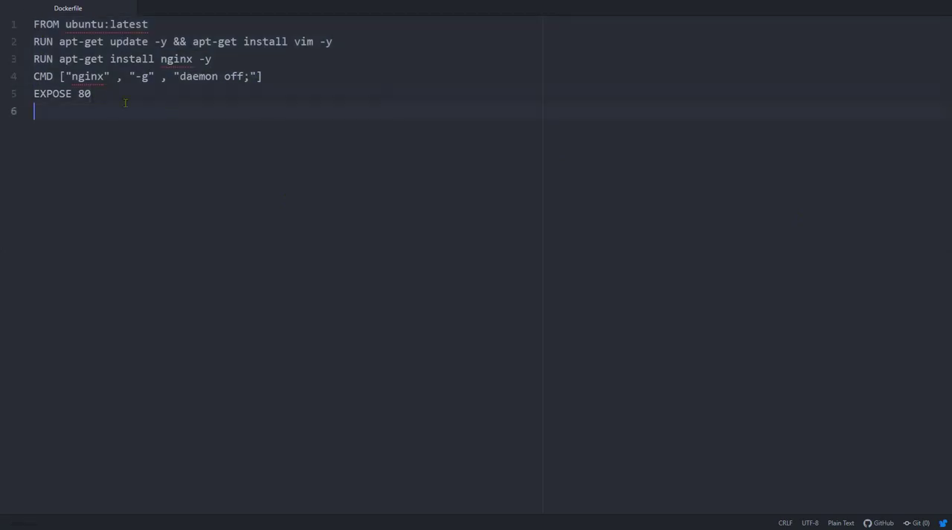
{"action": "left_click_drag", "start_coordinate": [92, 94], "coordinate": [46, 93]}
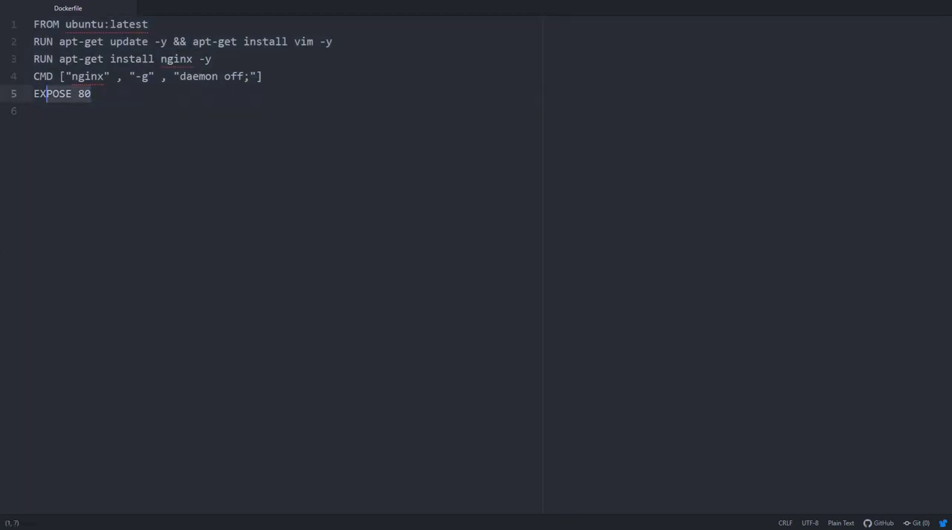
Step: In Git Bash, run docker build -t ubuntu-nginx . to build the image
{"action": "key", "text": "alt+Tab"}
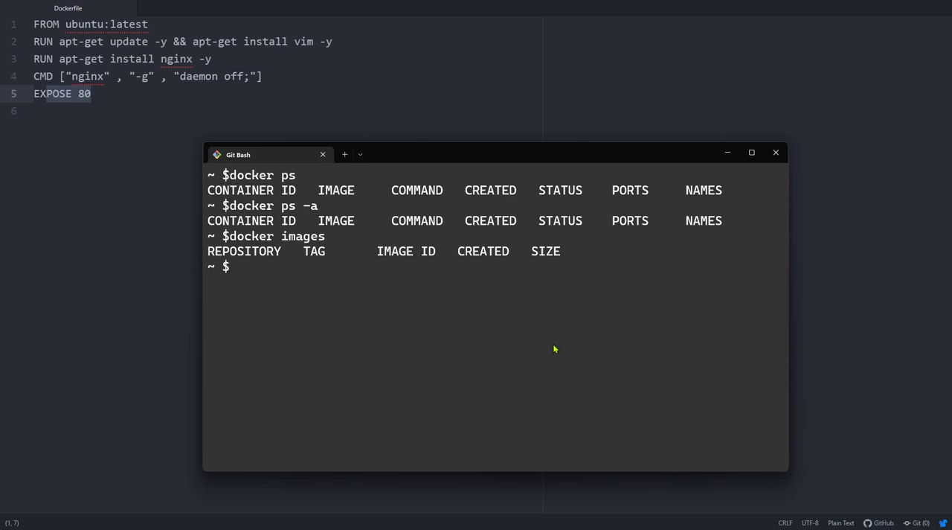
{"action": "type", "text": "dock"}
{"action": "type", "text": "er b u"}
{"action": "key", "text": "BackSpace"}
{"action": "key", "text": "BackSpace"}
{"action": "type", "text": "u"}
{"action": "type", "text": "ild -t "}
{"action": "type", "text": "ub"}
{"action": "key", "text": "BackSpace"}
{"action": "key", "text": "BackSpace"}
{"action": "type", "text": "ubut"}
{"action": "key", "text": "BackSpace"}
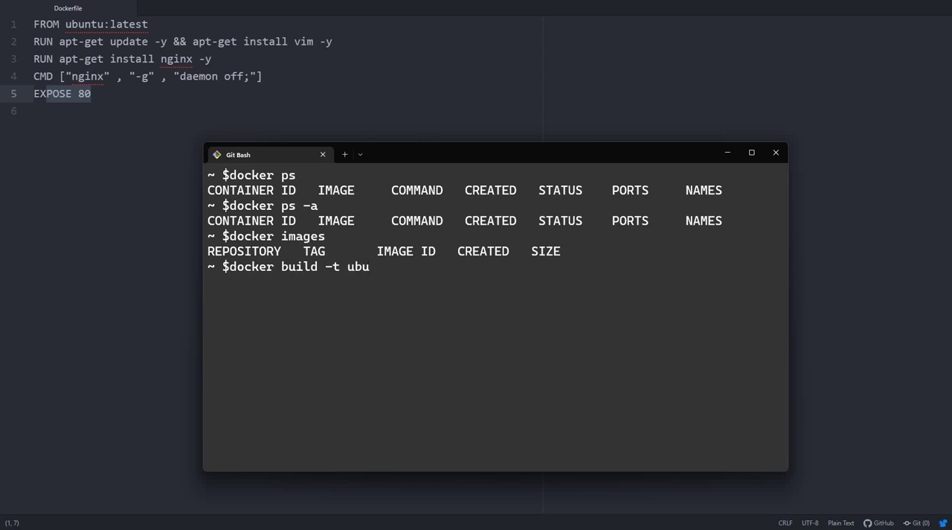
{"action": "type", "text": "ntu-nginx "}
{"action": "type", "text": "."}
{"action": "key", "text": "Return"}
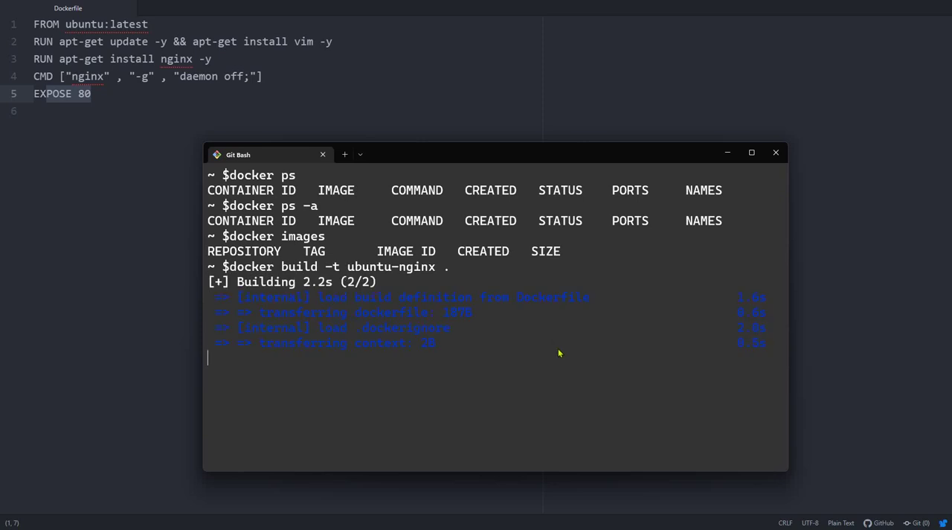
Step: Enlarge the terminal and highlight the apt-get update, nginx install and export steps
{"action": "left_click", "coordinate": [751, 153]}
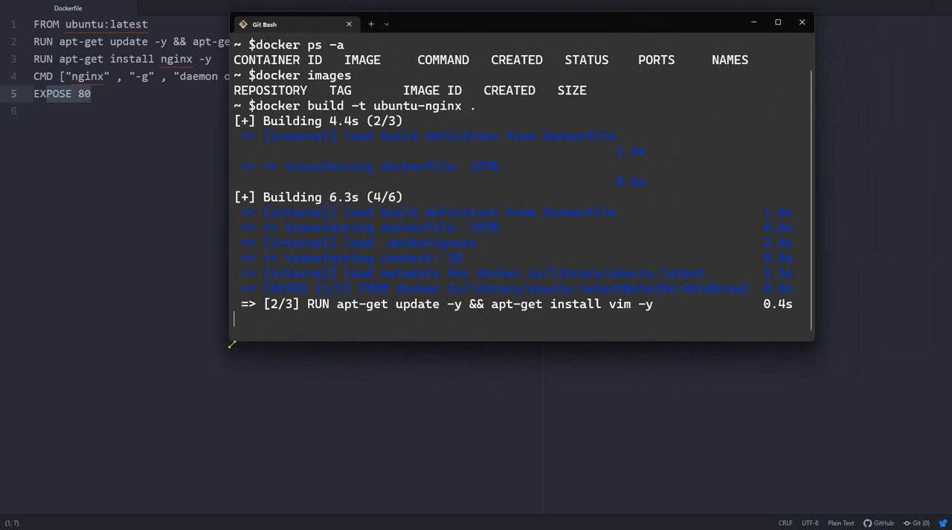
{"action": "left_click_drag", "start_coordinate": [256, 344], "coordinate": [228, 361]}
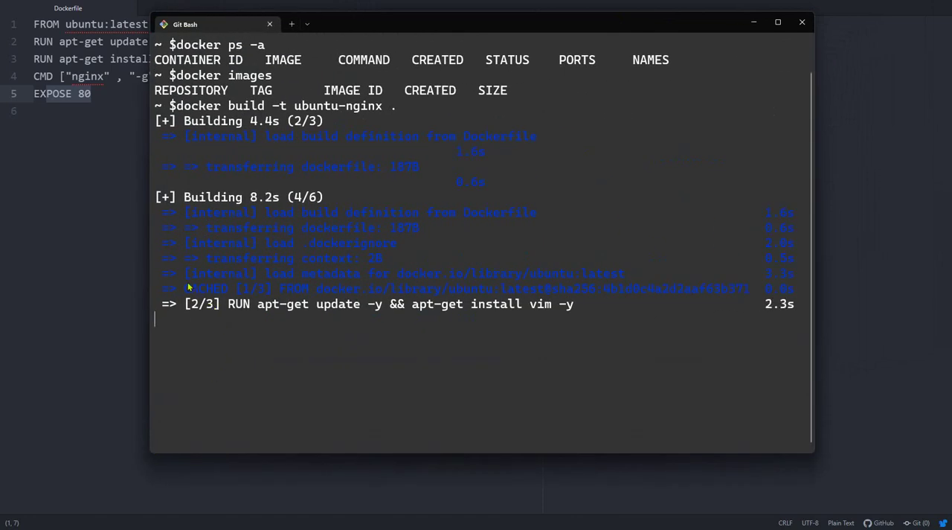
{"action": "mouse_move", "coordinate": [223, 304]}
{"action": "left_mouse_down"}
{"action": "mouse_move", "coordinate": [364, 313]}
{"action": "mouse_move", "coordinate": [583, 306]}
{"action": "left_mouse_up"}
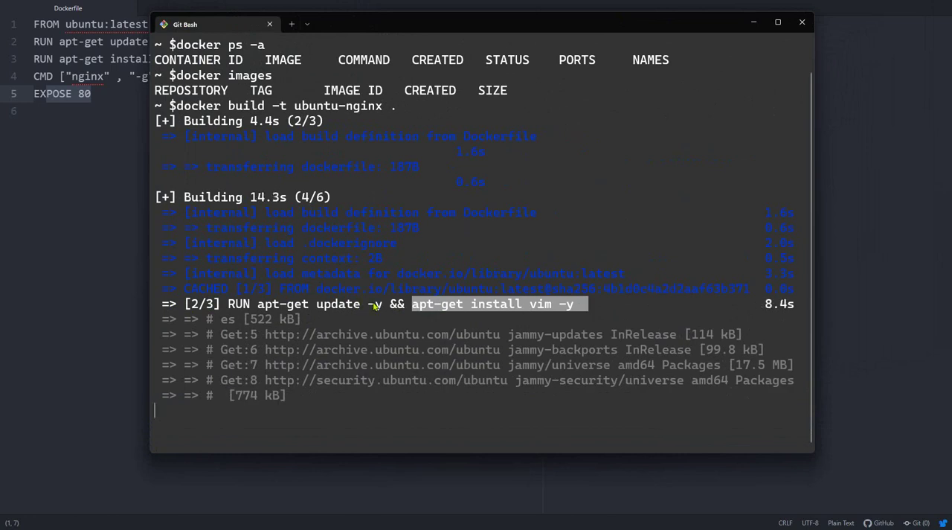
{"action": "left_click_drag", "start_coordinate": [413, 303], "coordinate": [559, 306]}
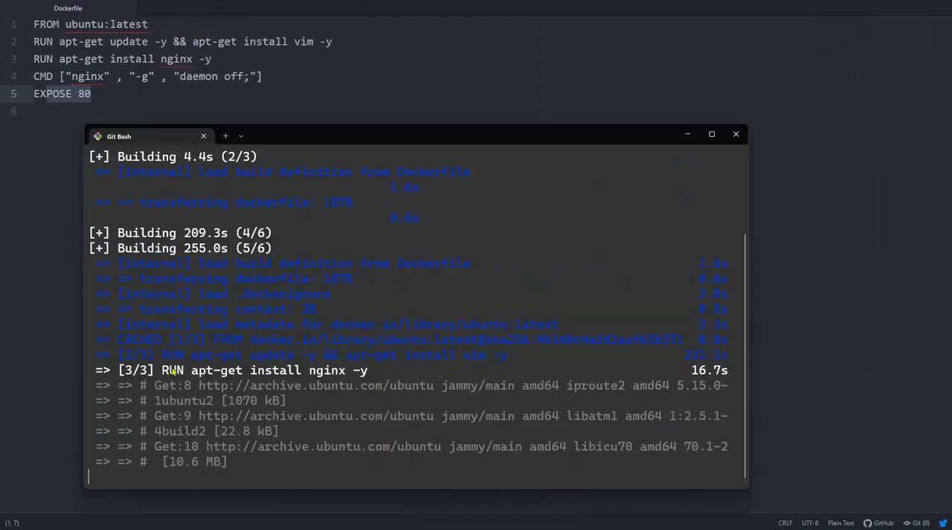
{"action": "left_click_drag", "start_coordinate": [162, 370], "coordinate": [345, 370]}
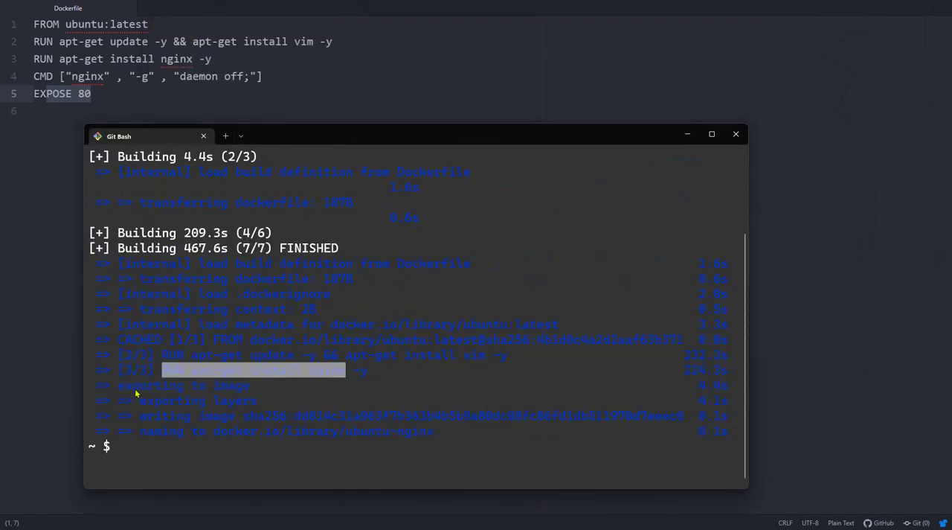
{"action": "left_click_drag", "start_coordinate": [119, 386], "coordinate": [244, 386]}
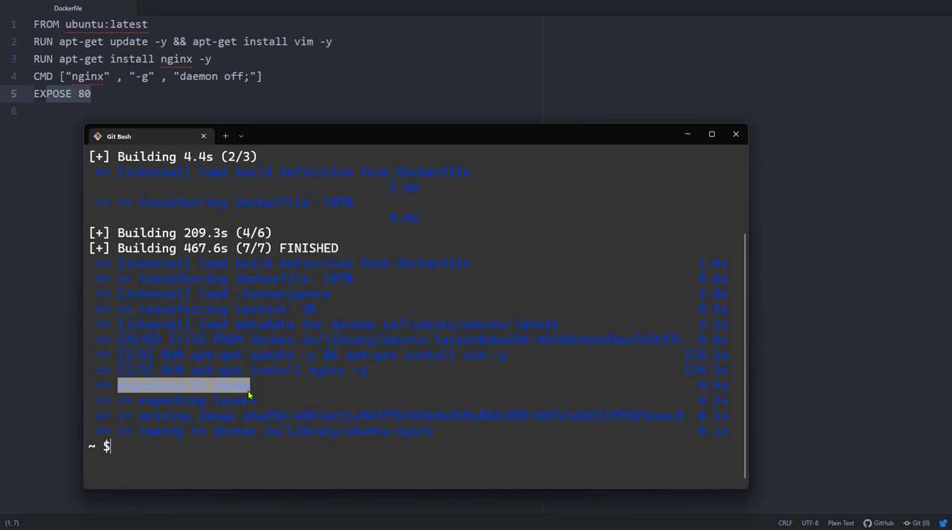
Step: Run docker ps, then docker images, and highlight the ubuntu-nginx repository entry
{"action": "left_click", "coordinate": [256, 399]}
{"action": "type", "text": "docker "}
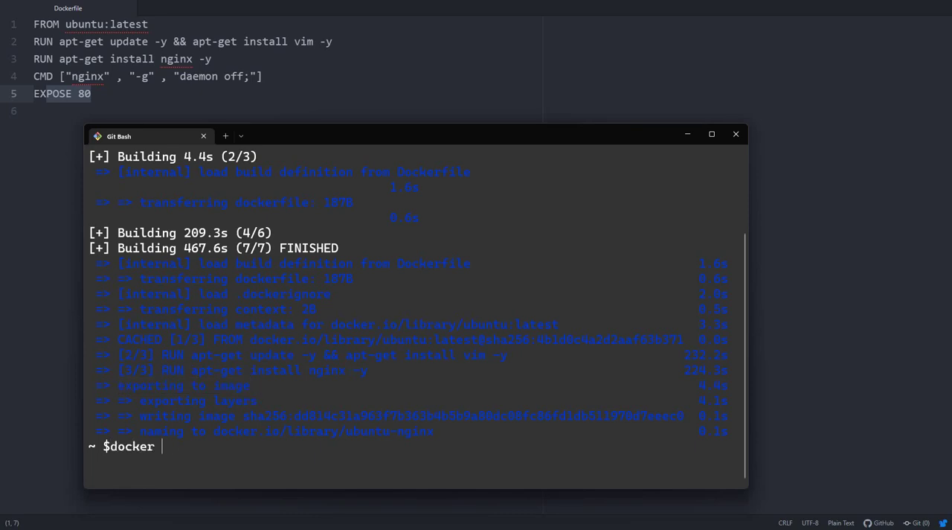
{"action": "type", "text": "ps"}
{"action": "key", "text": "Return"}
{"action": "type", "text": "dock"}
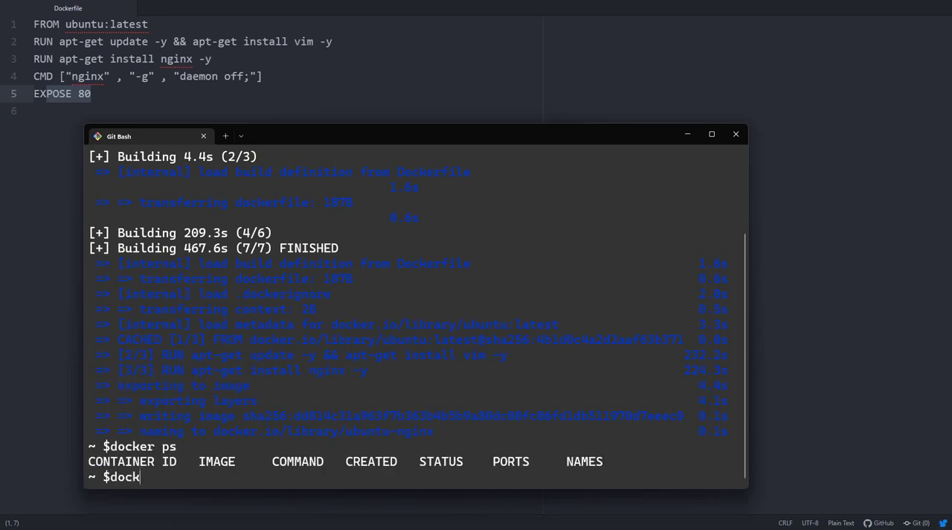
{"action": "type", "text": "er iamges"}
{"action": "key", "text": "Return"}
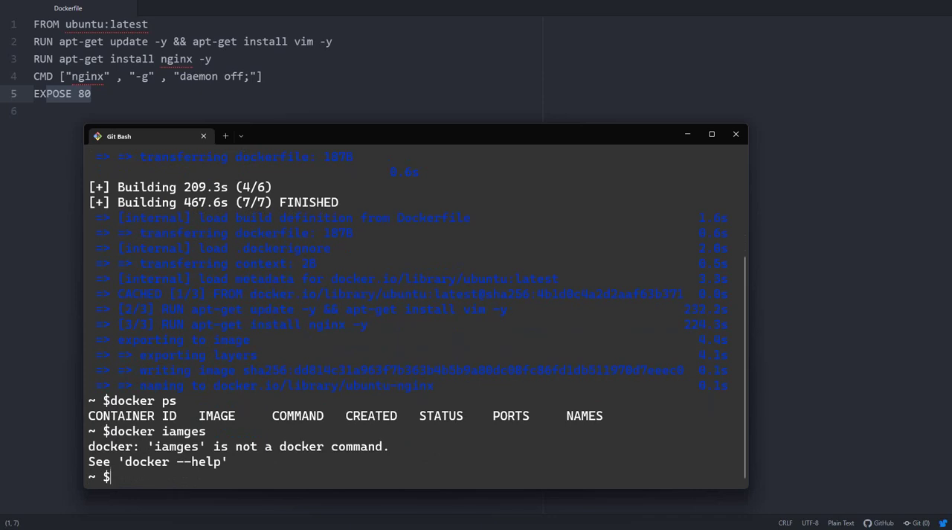
{"action": "type", "text": "docker images"}
{"action": "key", "text": "Return"}
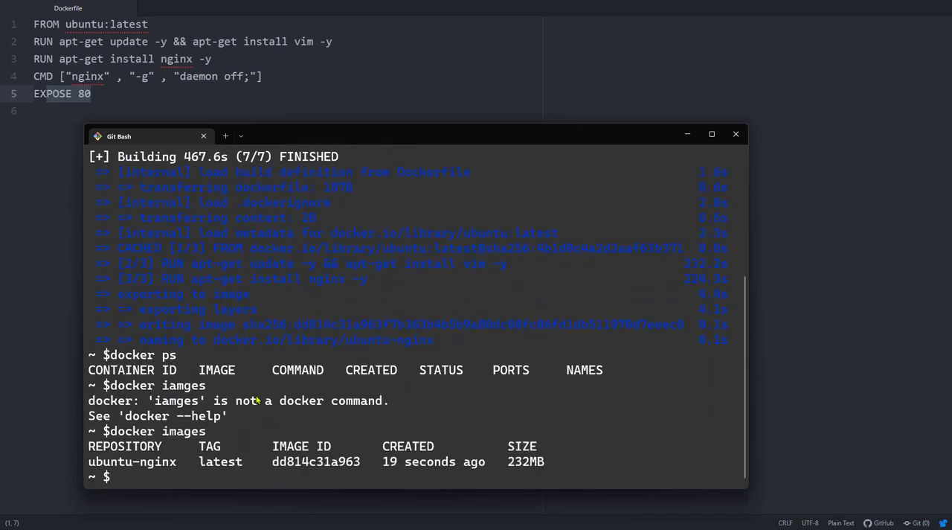
{"action": "left_click_drag", "start_coordinate": [176, 469], "coordinate": [97, 461]}
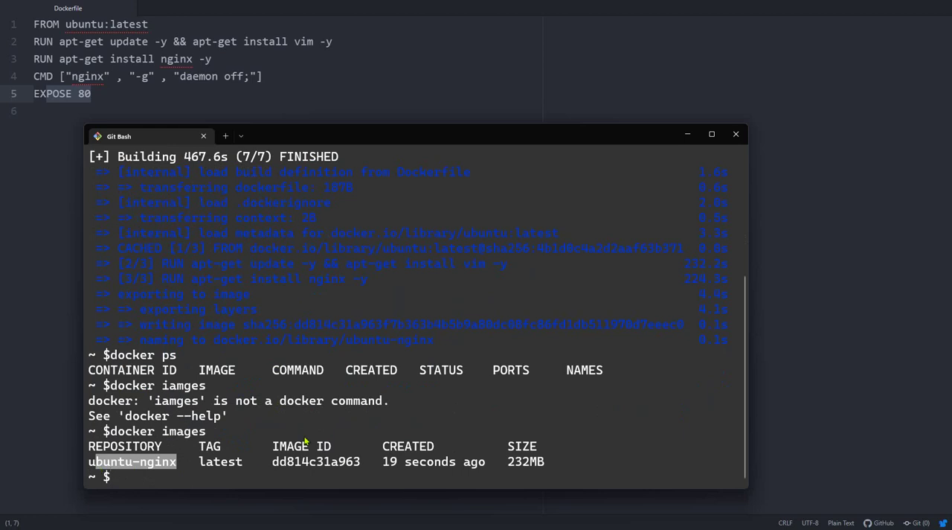
{"action": "type", "text": "docker ru"}
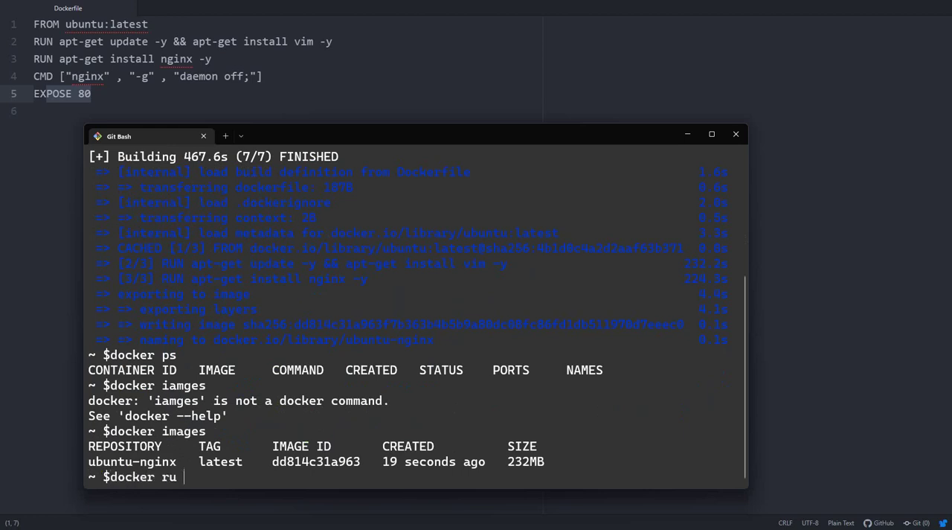
{"action": "type", "text": "n -d"}
{"action": "type", "text": " -l"}
Step: Run docker run -d -p 8000:80 ubuntu-nginx to start a detached container
{"action": "key", "text": "BackSpace"}
{"action": "type", "text": "p "}
{"action": "type", "text": "8000:8"}
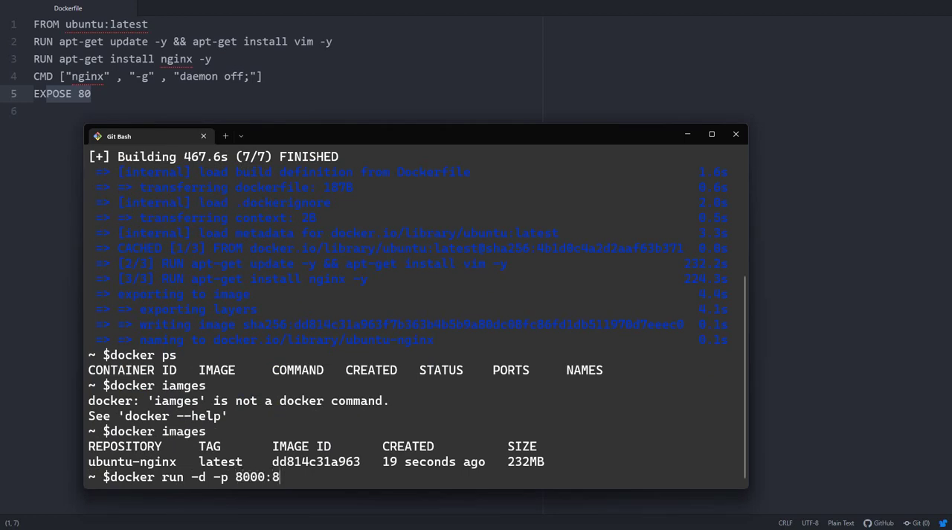
{"action": "type", "text": "0"}
{"action": "left_click_drag", "start_coordinate": [235, 477], "coordinate": [265, 477]}
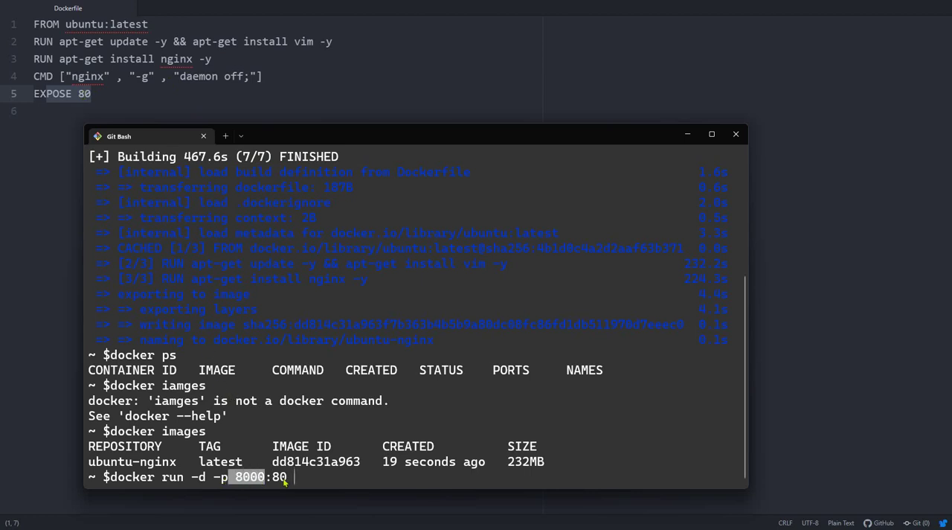
{"action": "left_click", "coordinate": [313, 483]}
{"action": "type", "text": "ub"}
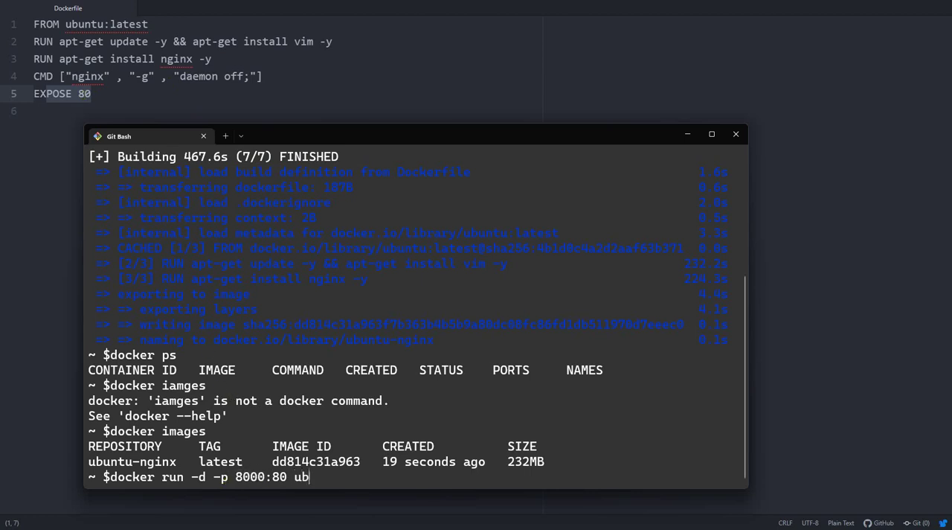
{"action": "type", "text": "untu-nginx"}
{"action": "key", "text": "Return"}
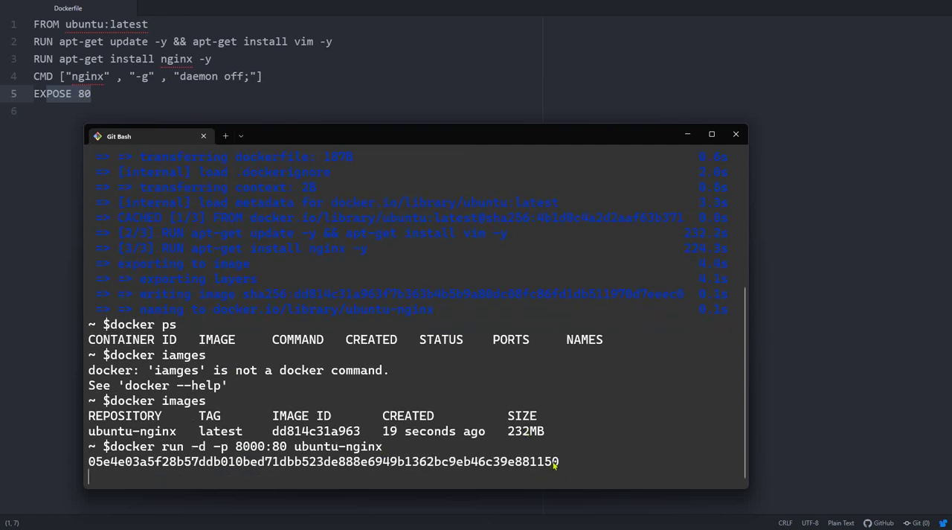
Step: Highlight the new container ID, then run docker ps and point out port 8000
{"action": "left_click_drag", "start_coordinate": [558, 461], "coordinate": [104, 462]}
{"action": "left_click", "coordinate": [105, 461]}
{"action": "type", "text": "do"}
{"action": "type", "text": "cker ps"}
{"action": "key", "text": "Return"}
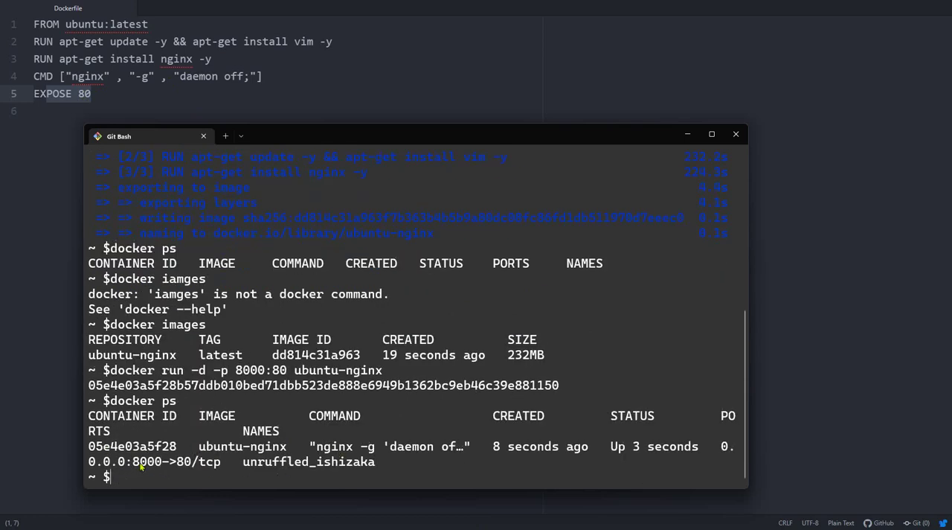
{"action": "left_click_drag", "start_coordinate": [134, 463], "coordinate": [160, 463]}
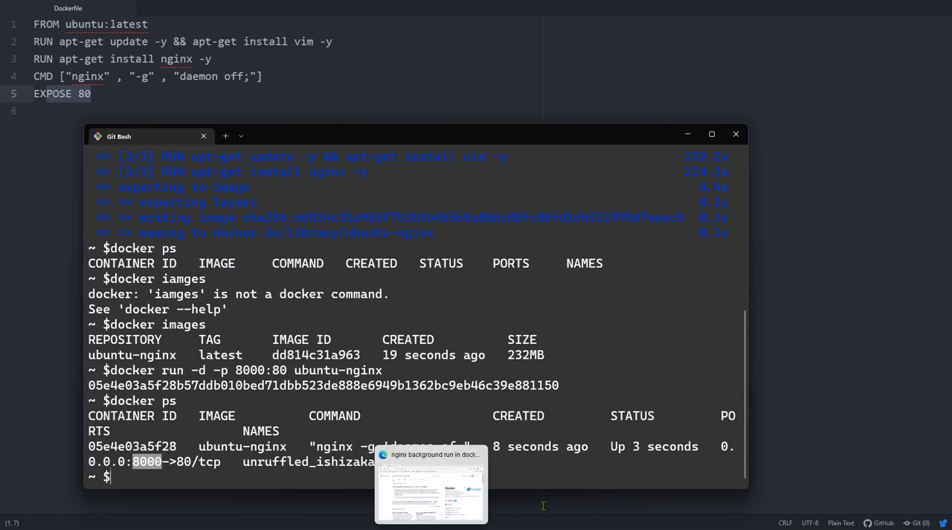
Step: Load localhost:8000 in Edge and highlight the Welcome to nginx! page text
{"action": "left_click", "coordinate": [431, 491]}
{"action": "left_click", "coordinate": [349, 132]}
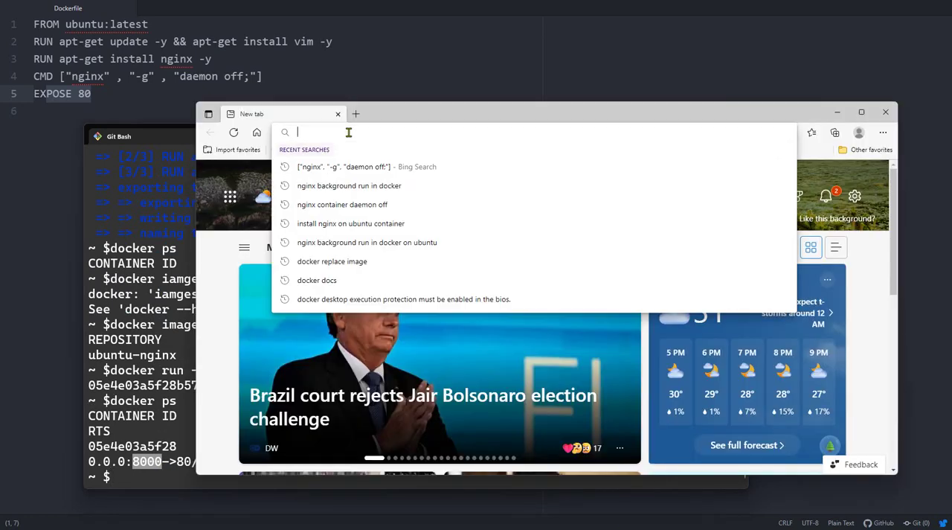
{"action": "type", "text": "localhost"}
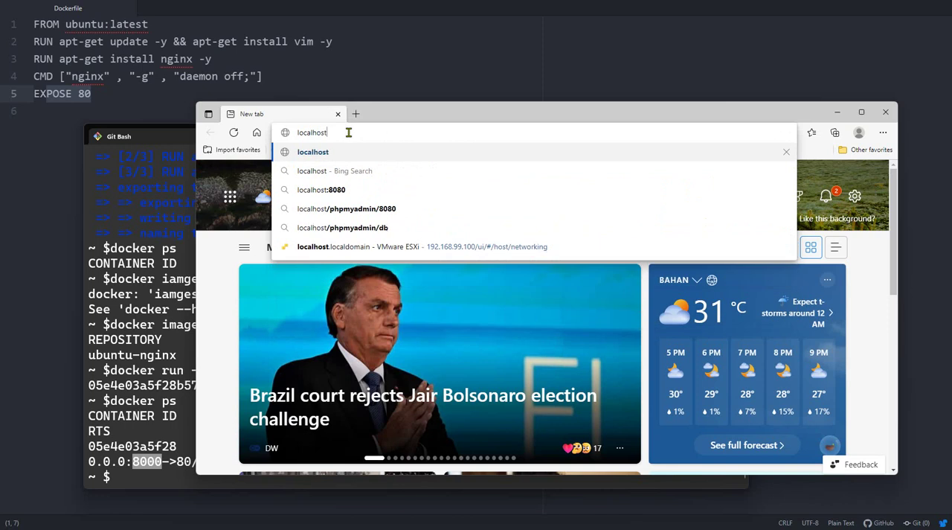
{"action": "type", "text": ":8000"}
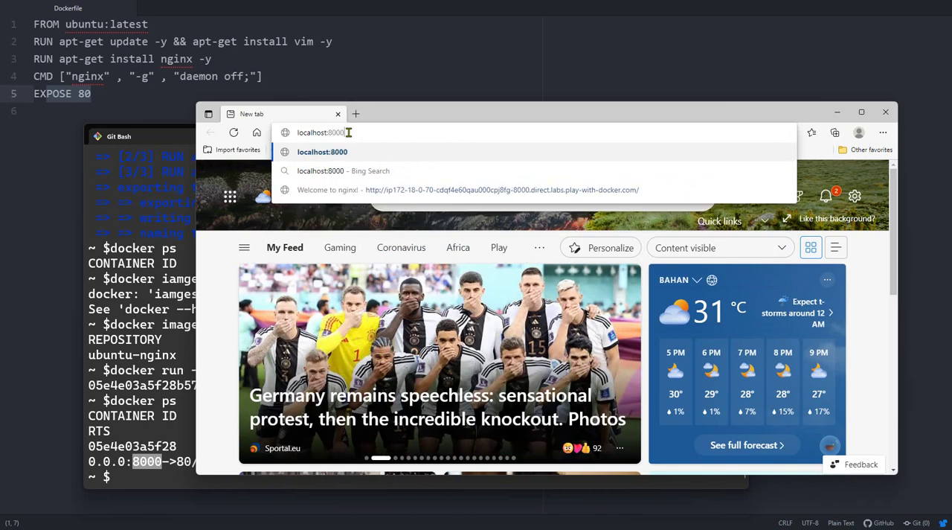
{"action": "key", "text": "Return"}
{"action": "left_click_drag", "start_coordinate": [400, 180], "coordinate": [588, 268]}
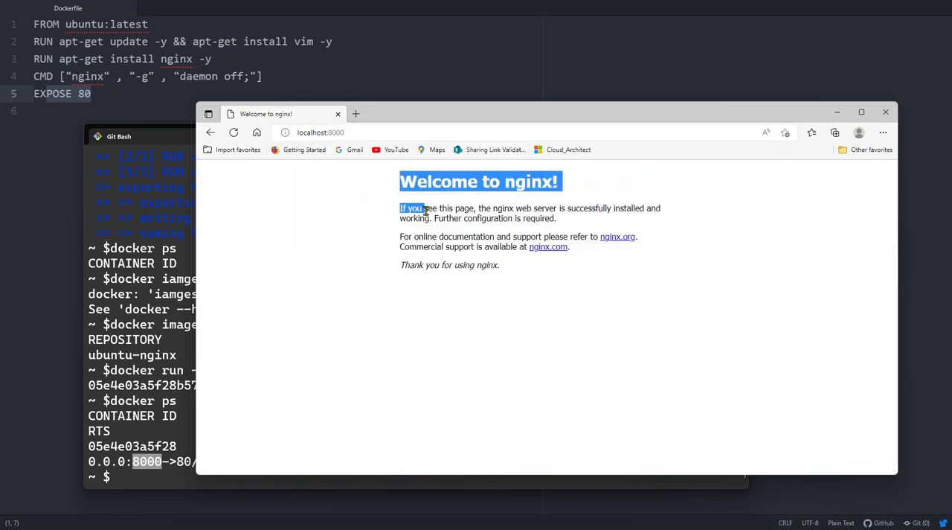
{"action": "left_click", "coordinate": [590, 314]}
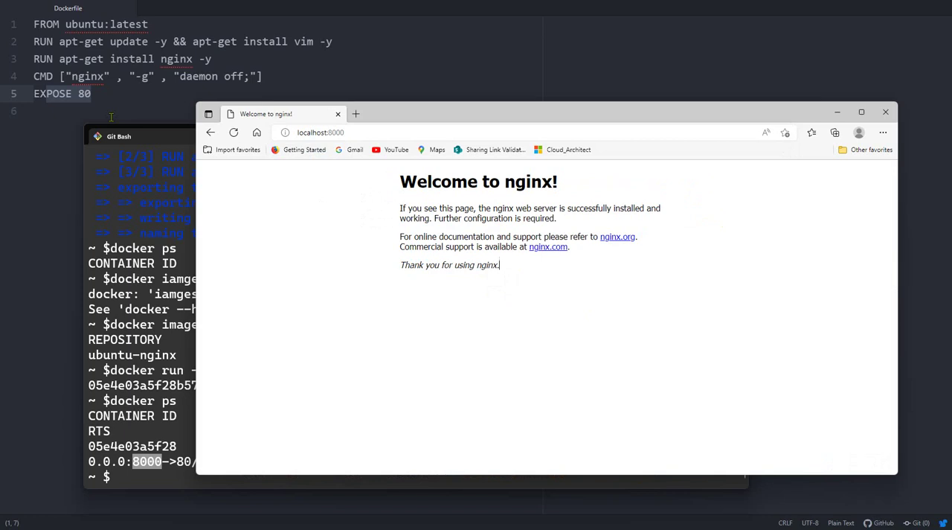